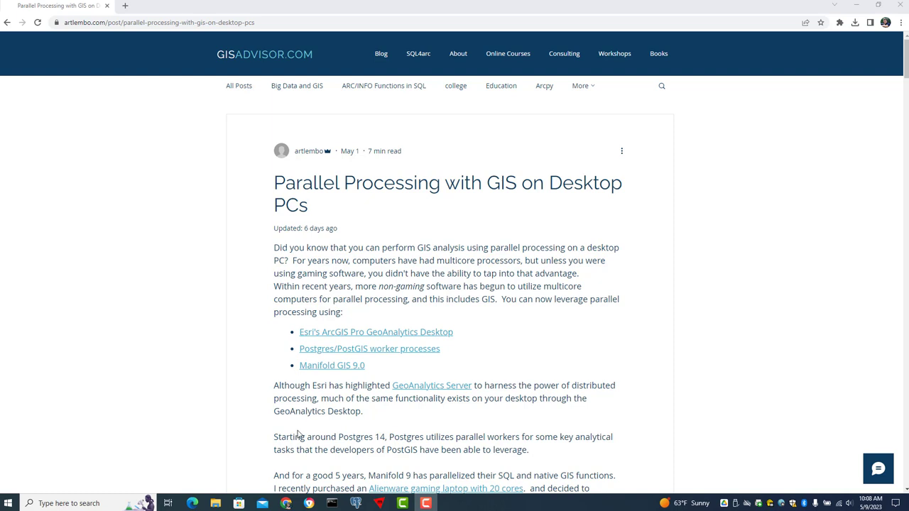
Scroll the parallel processing article to The Data section, then switch to the Manifold parking project.
{"action": "scroll", "coordinate": [298, 434], "scroll_direction": "down", "scroll_amount": 4}
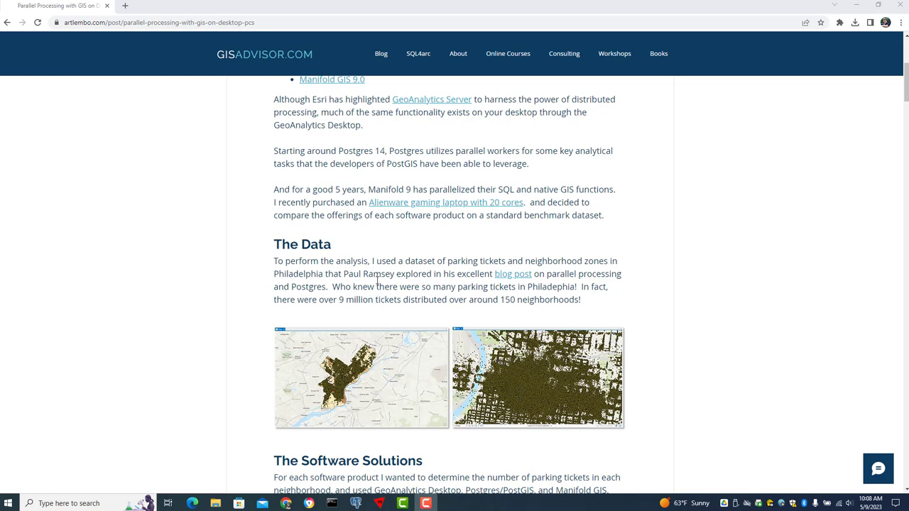
{"action": "key", "text": "alt+Tab"}
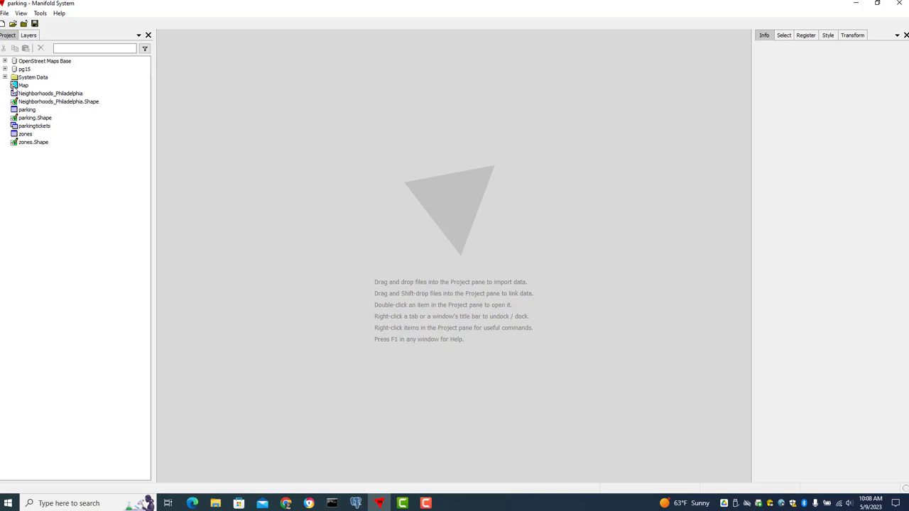
Open the Map of Philadelphia parking tickets and zones and centre the city in view.
{"action": "double_click", "coordinate": [14, 86]}
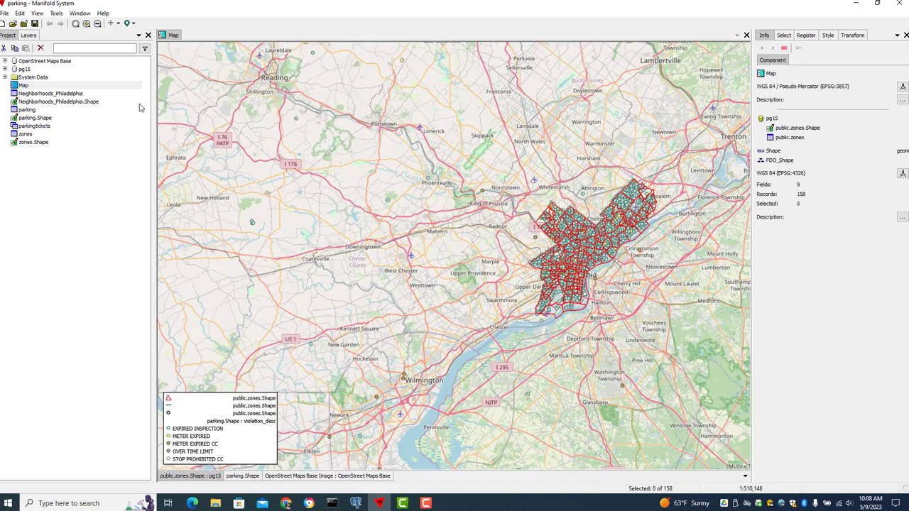
{"action": "left_click_drag", "start_coordinate": [547, 247], "coordinate": [409, 248]}
{"action": "scroll", "coordinate": [442, 232], "scroll_direction": "up", "scroll_amount": 5}
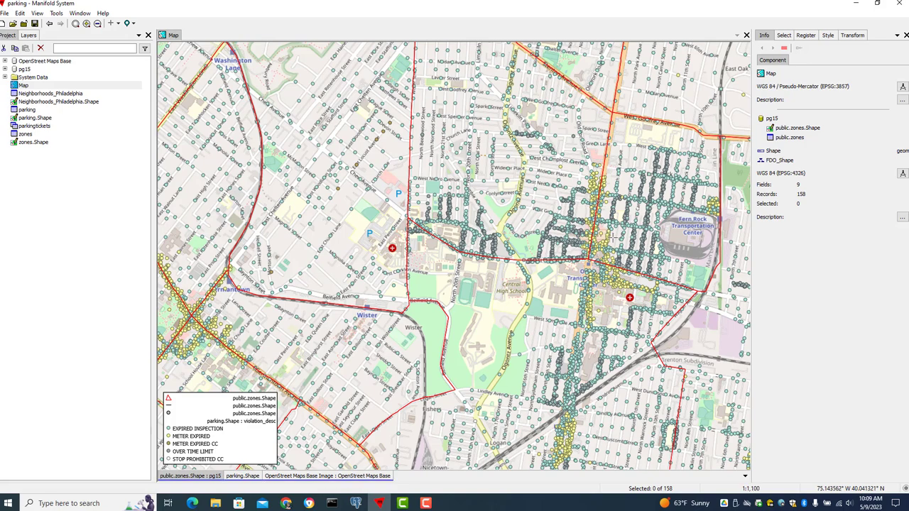
{"action": "scroll", "coordinate": [611, 238], "scroll_direction": "up", "scroll_amount": 4}
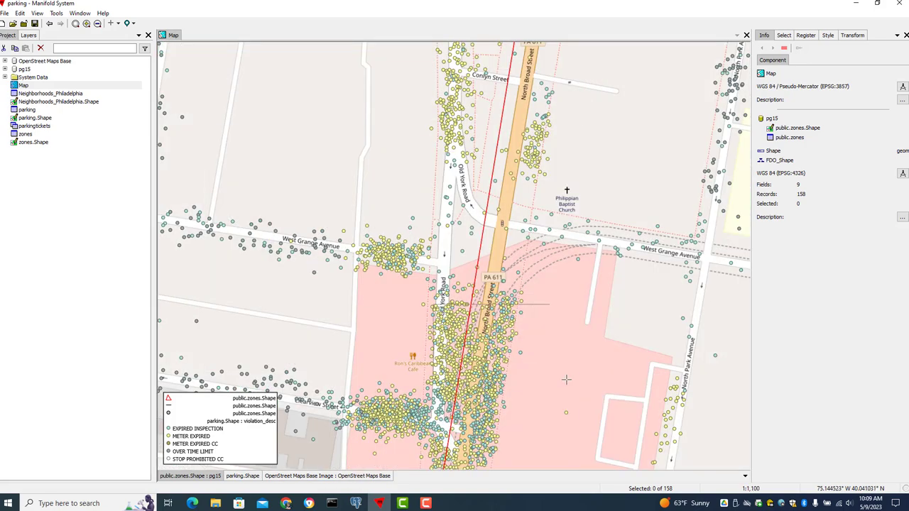
{"action": "scroll", "coordinate": [559, 374], "scroll_direction": "up", "scroll_amount": 2}
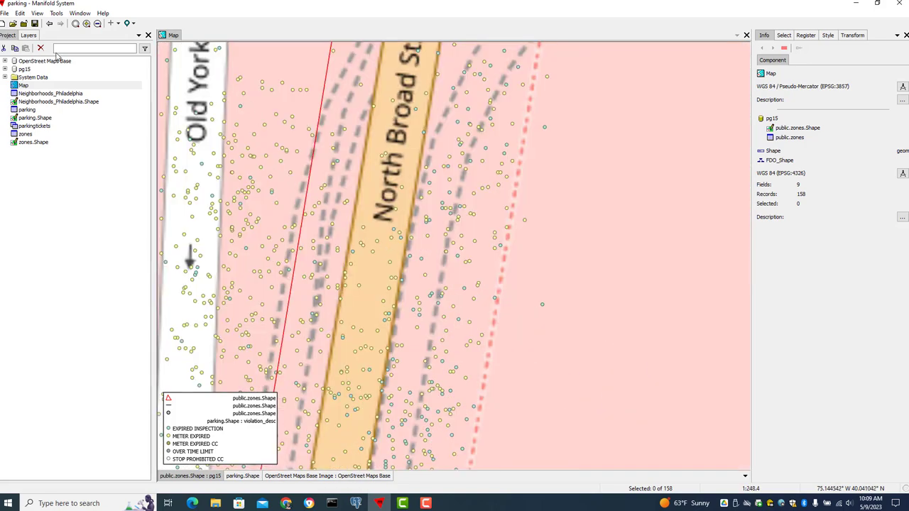
Zoom out to the whole world, then box-zoom down to North Philadelphia near Strawberry Mansion.
{"action": "left_click", "coordinate": [76, 24]}
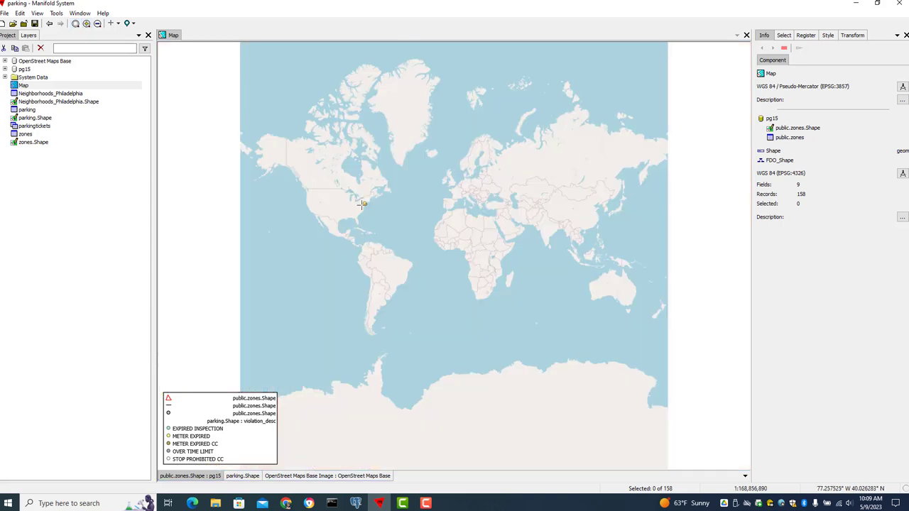
{"action": "left_click_drag", "start_coordinate": [362, 202], "coordinate": [367, 208]}
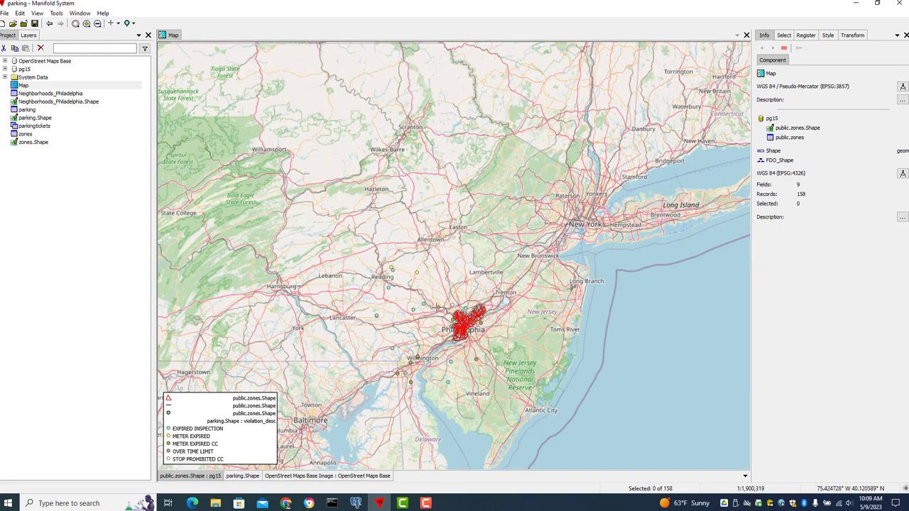
{"action": "left_click_drag", "start_coordinate": [441, 304], "coordinate": [481, 333]}
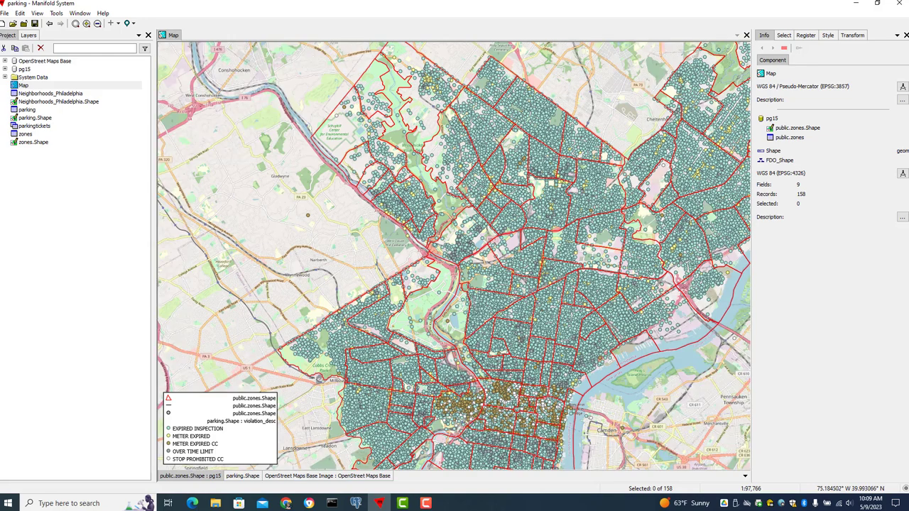
{"action": "left_click_drag", "start_coordinate": [465, 298], "coordinate": [505, 333]}
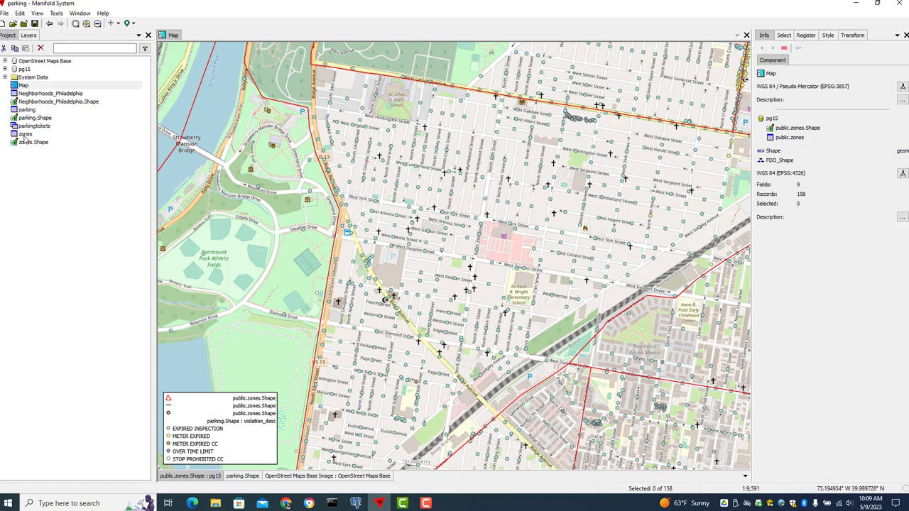
Toggle the parking.Shape and public.zones.Shape layers off and on, and expand pg15's tables.
{"action": "left_click", "coordinate": [243, 476], "text": "shift"}
{"action": "left_click", "coordinate": [245, 477], "text": "shift"}
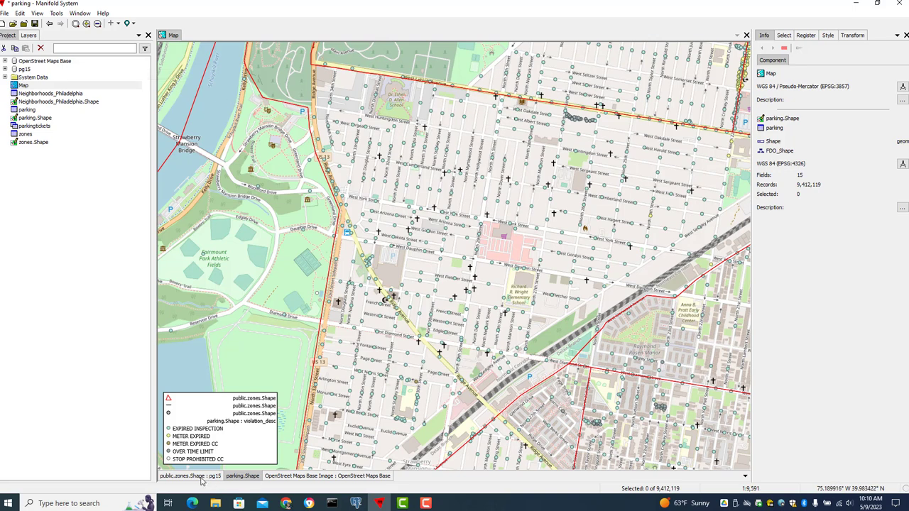
{"action": "left_click", "coordinate": [5, 69]}
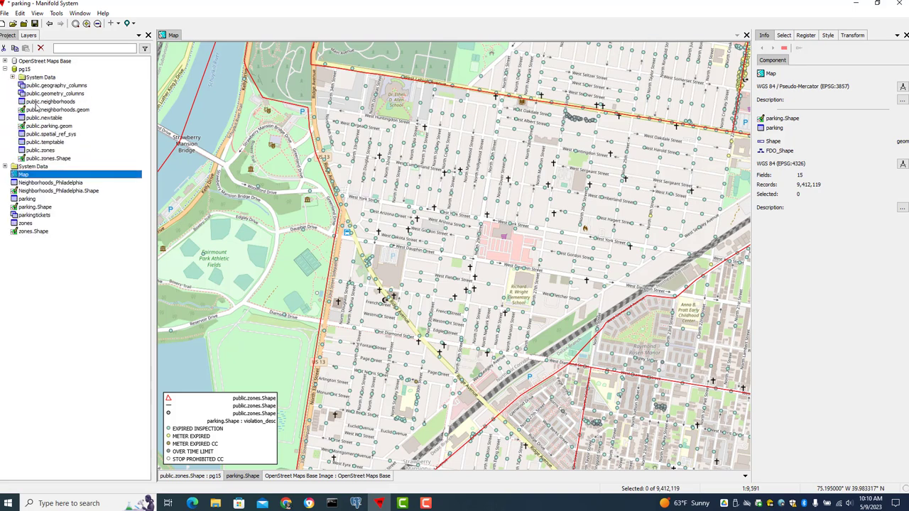
{"action": "left_click", "coordinate": [181, 477]}
{"action": "left_click", "coordinate": [181, 477], "text": "shift"}
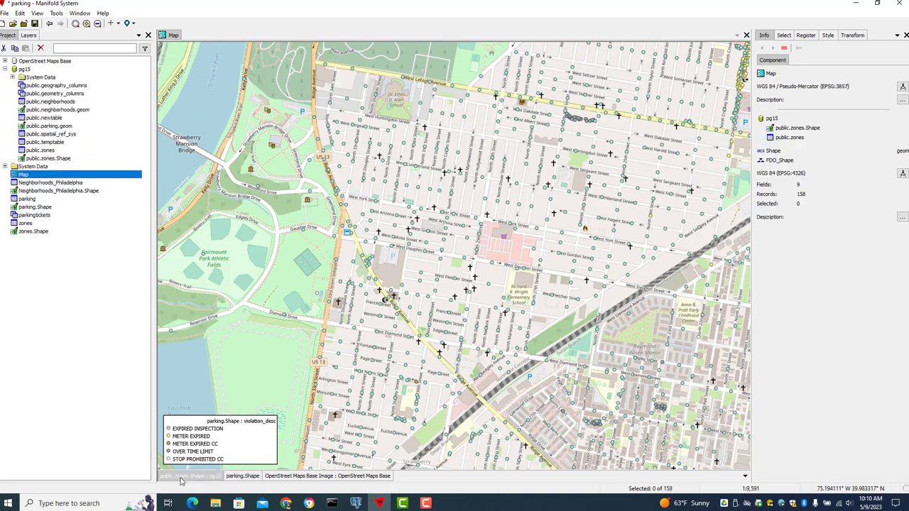
{"action": "left_click", "coordinate": [181, 477], "text": "shift"}
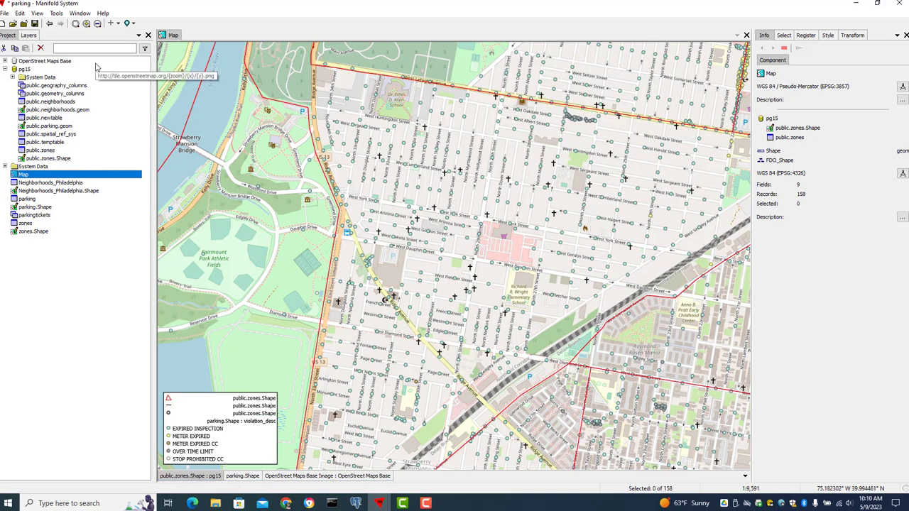
{"action": "scroll", "coordinate": [392, 242], "scroll_direction": "down", "scroll_amount": 3}
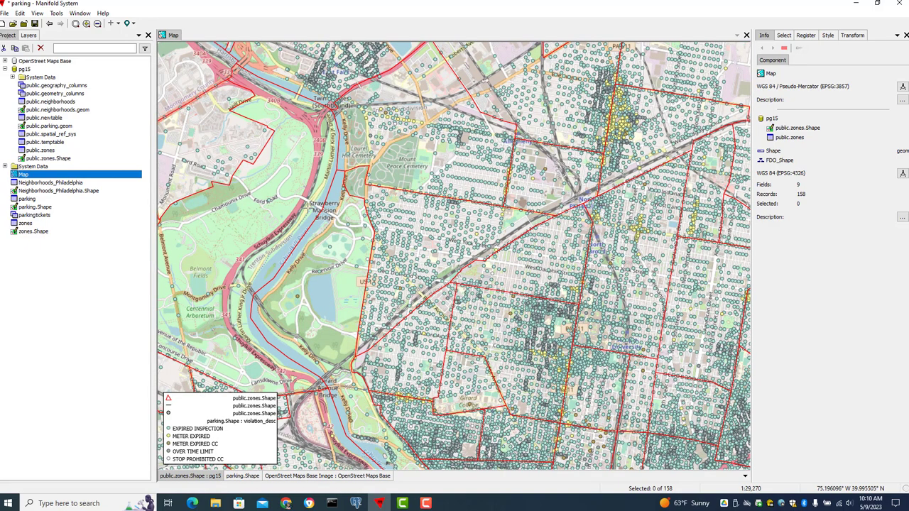
Exit Manifold without saving the parking project and bring up Command Prompt.
{"action": "left_click", "coordinate": [896, 4]}
{"action": "left_click", "coordinate": [454, 283]}
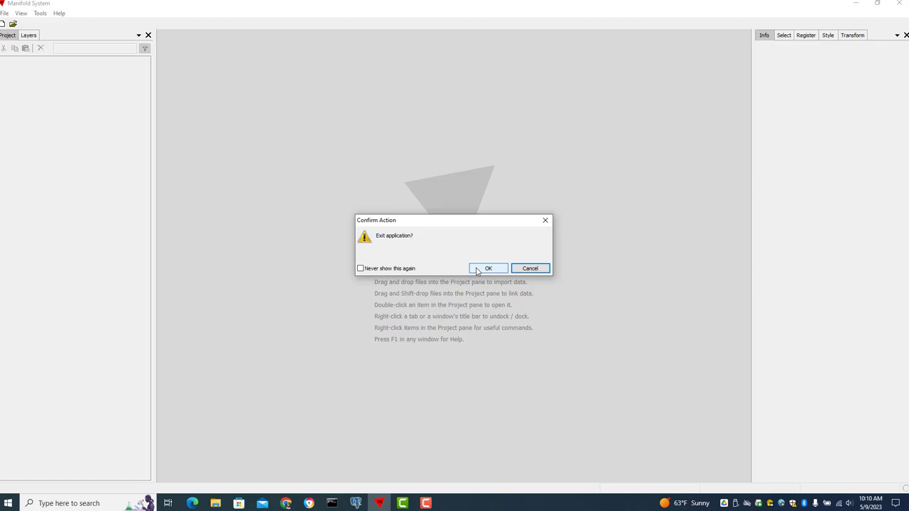
{"action": "left_click", "coordinate": [487, 268]}
{"action": "left_click", "coordinate": [332, 502]}
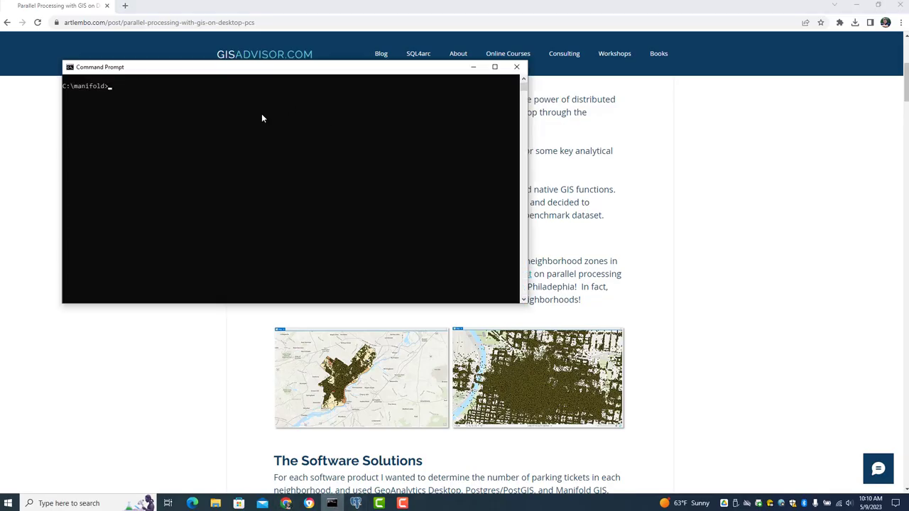
List C:\manifold, then run manifoldsrv as HTTP on 127.0.0.1 port 80 serving Map from parking.map.
{"action": "type", "text": "dir"}
{"action": "key", "text": "Return"}
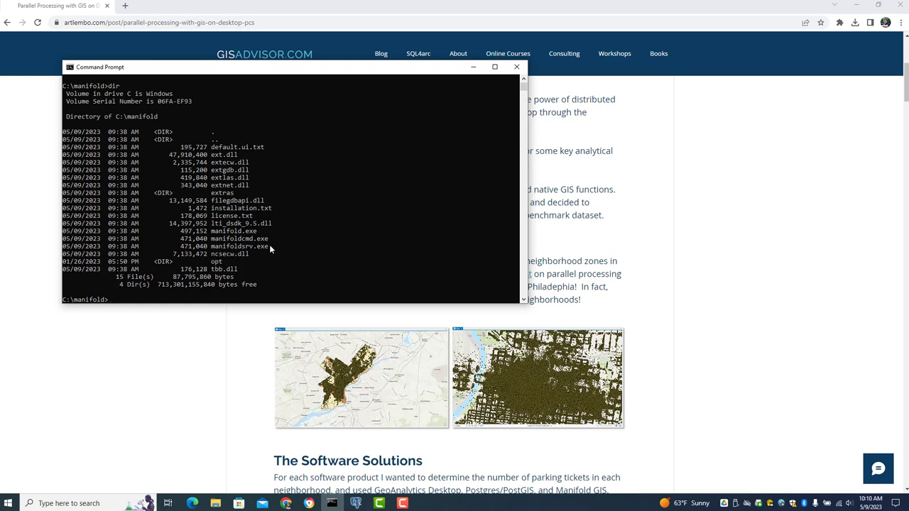
{"action": "type", "text": "manifoldsrv -addr:127.0.0.1 -port:80 -type:http -component:Map \"C:\\projects\\phl\\parking.map\""}
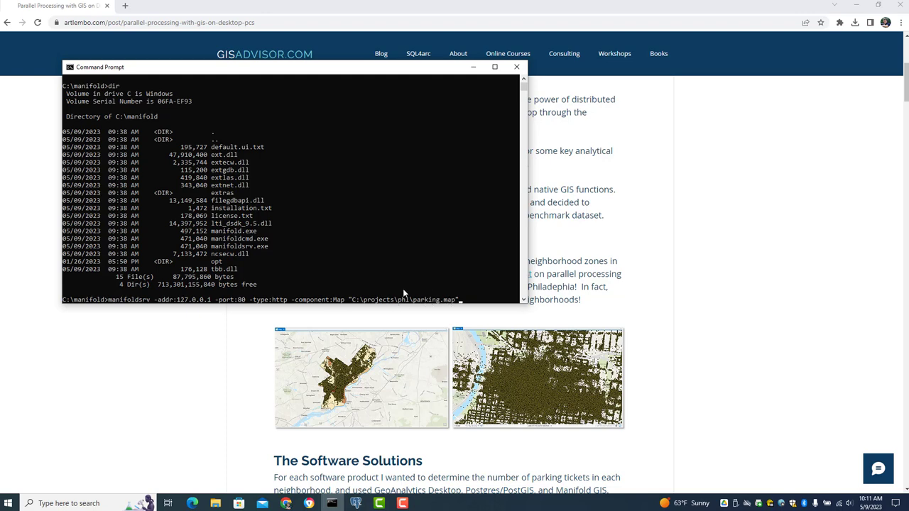
{"action": "key", "text": "Return"}
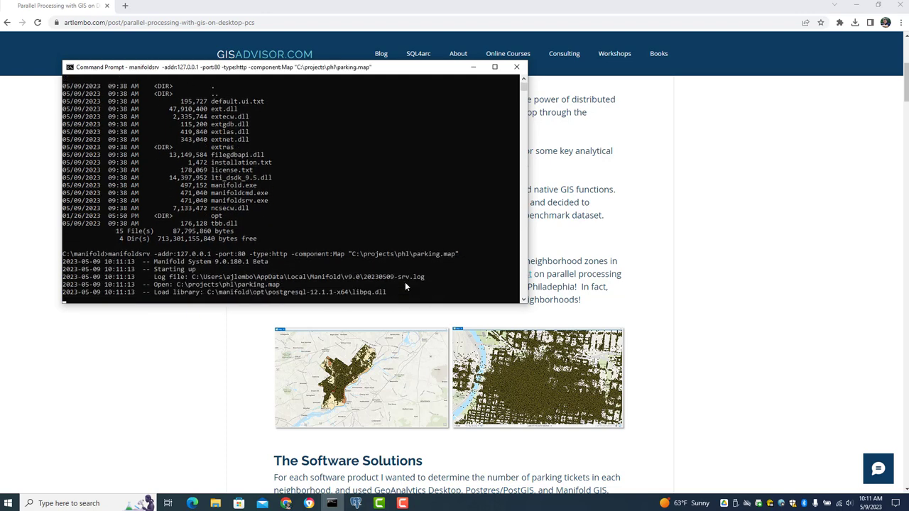
Load the locally served map at 127.0.0.1 in Chrome.
{"action": "left_click", "coordinate": [259, 22]}
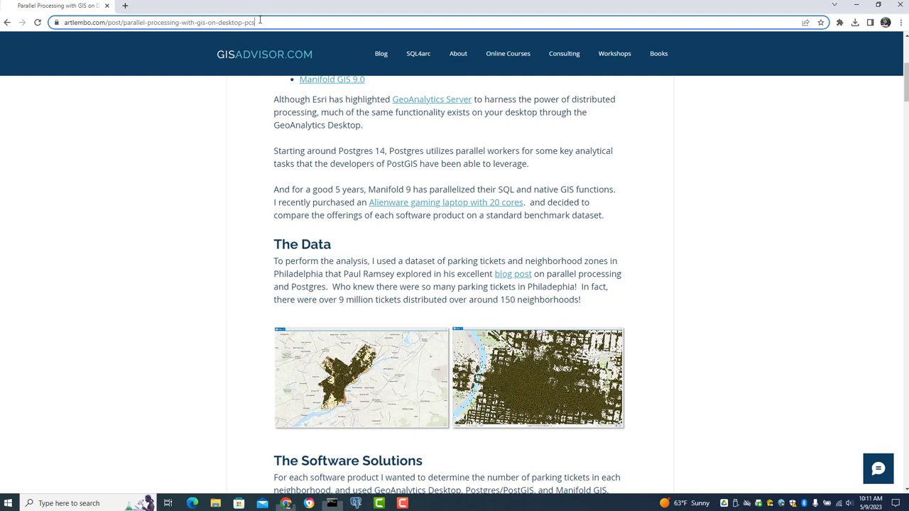
{"action": "type", "text": "127.0.0."}
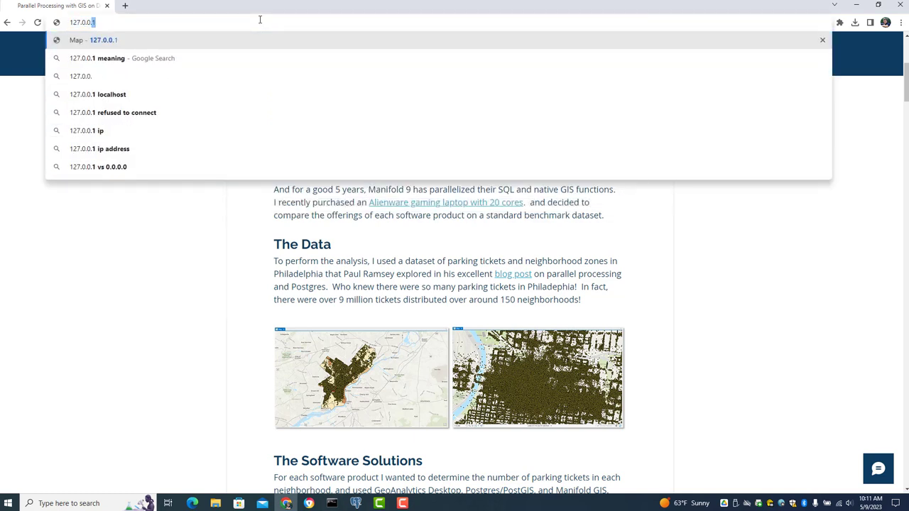
{"action": "key", "text": "Return"}
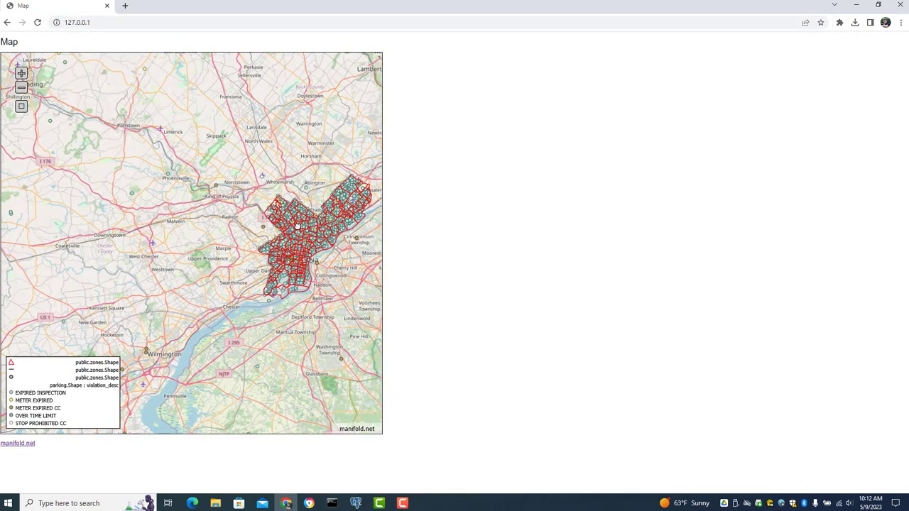
Pan and zoom the web map into a Philadelphia neighbourhood to show individual ticket points.
{"action": "left_click_drag", "start_coordinate": [305, 226], "coordinate": [170, 219]}
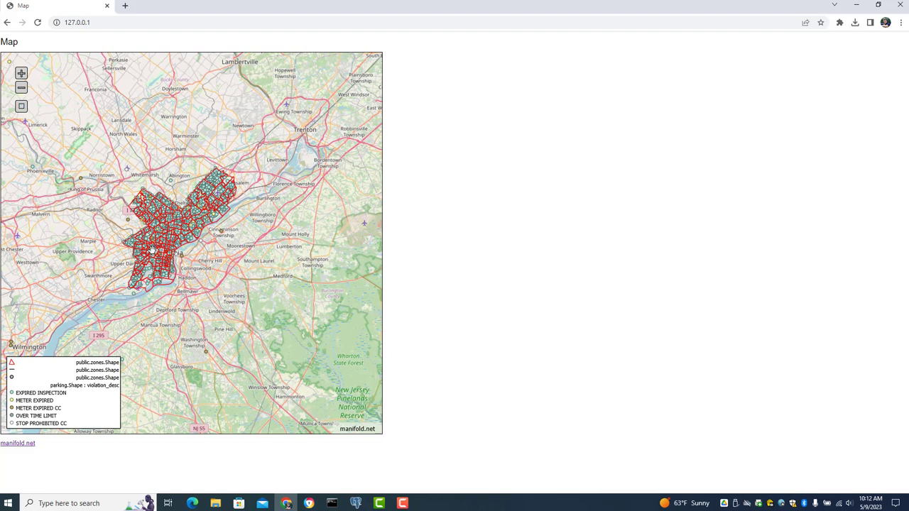
{"action": "scroll", "coordinate": [157, 225], "scroll_direction": "up", "scroll_amount": 5}
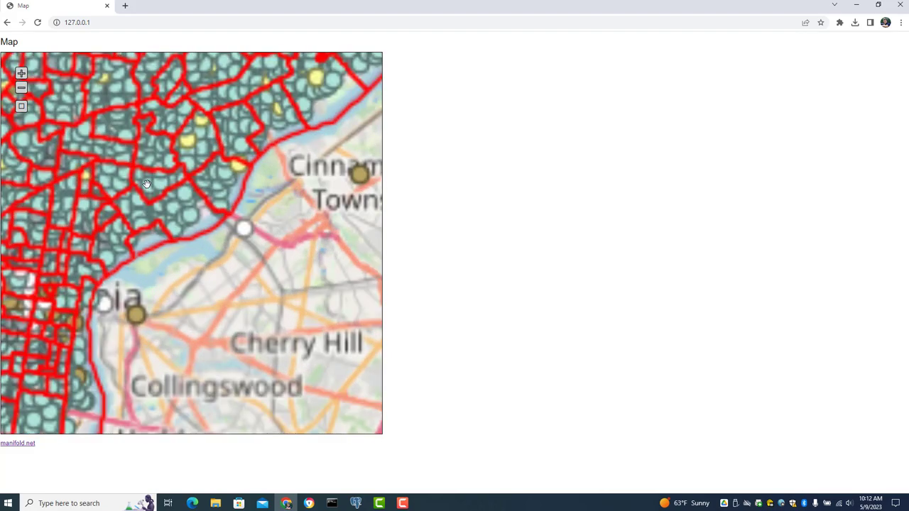
{"action": "scroll", "coordinate": [146, 183], "scroll_direction": "down", "scroll_amount": 5}
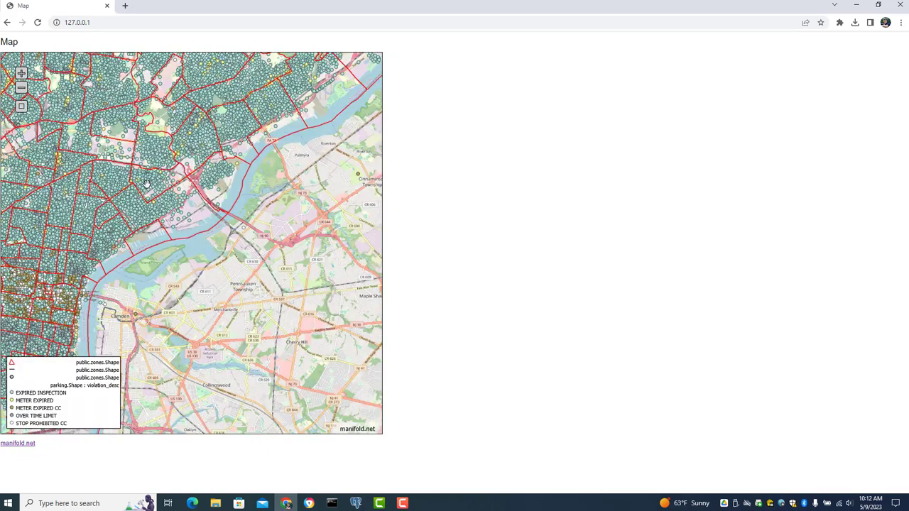
{"action": "scroll", "coordinate": [74, 174], "scroll_direction": "up", "scroll_amount": 2}
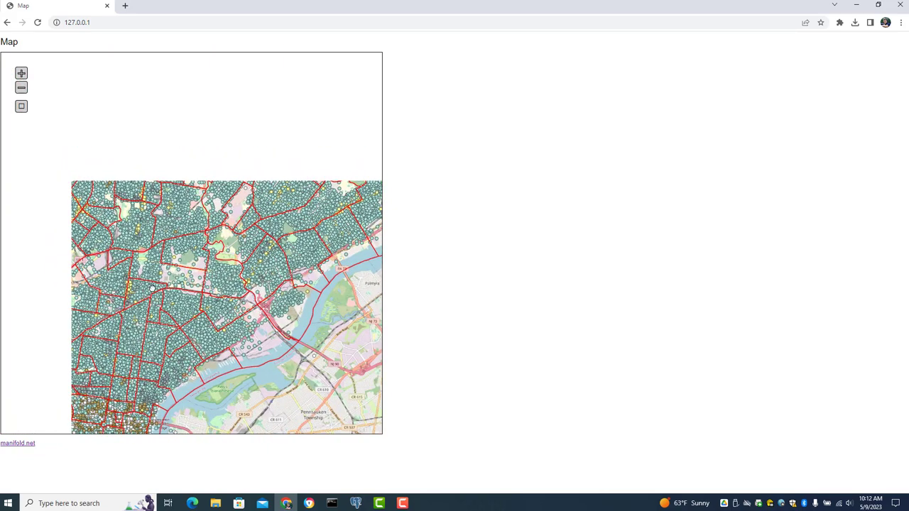
{"action": "scroll", "coordinate": [151, 277], "scroll_direction": "up", "scroll_amount": 3}
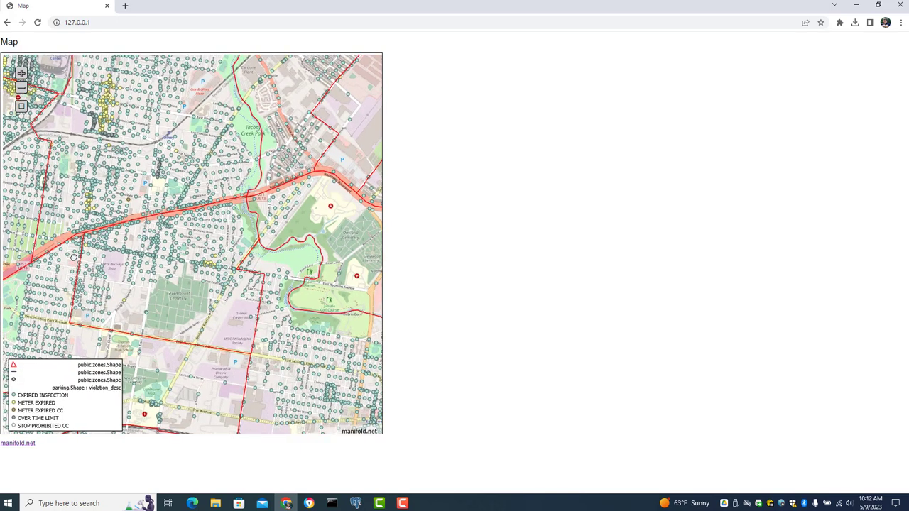
{"action": "left_click_drag", "start_coordinate": [62, 264], "coordinate": [176, 406]}
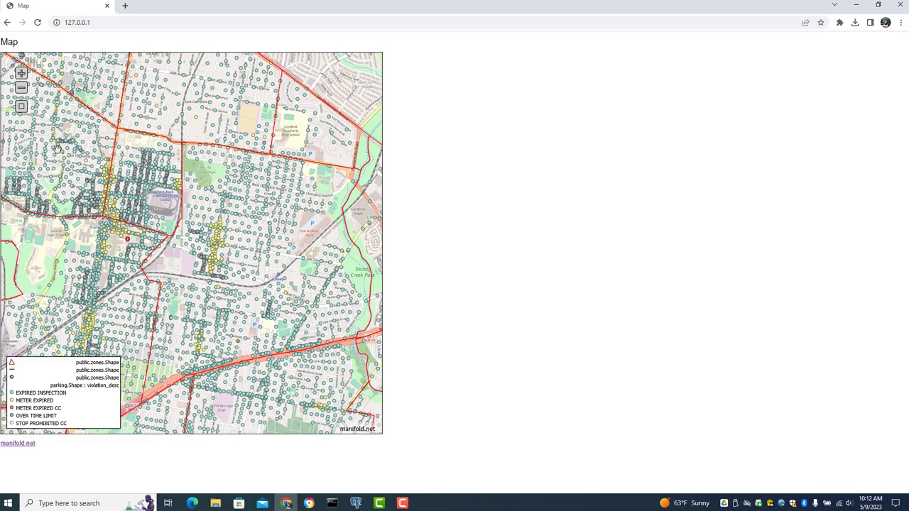
{"action": "left_click_drag", "start_coordinate": [98, 205], "coordinate": [194, 278]}
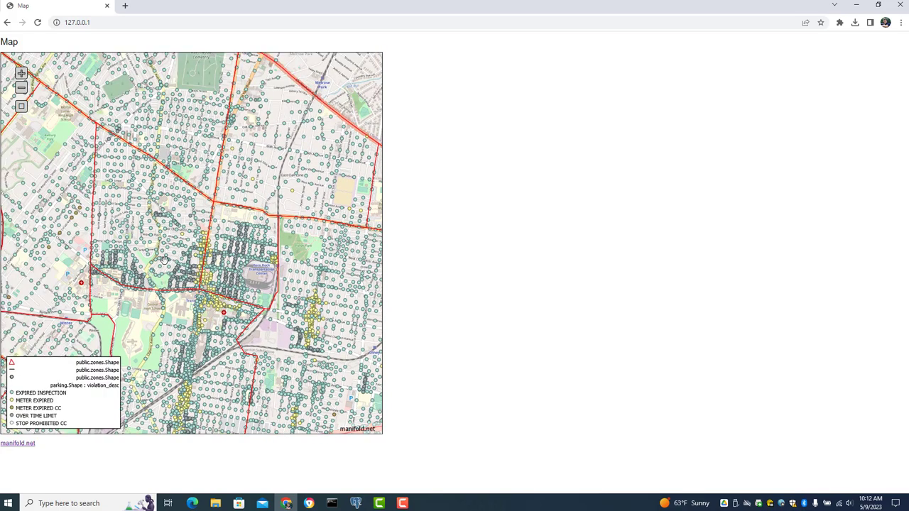
{"action": "scroll", "coordinate": [219, 274], "scroll_direction": "up", "scroll_amount": 3}
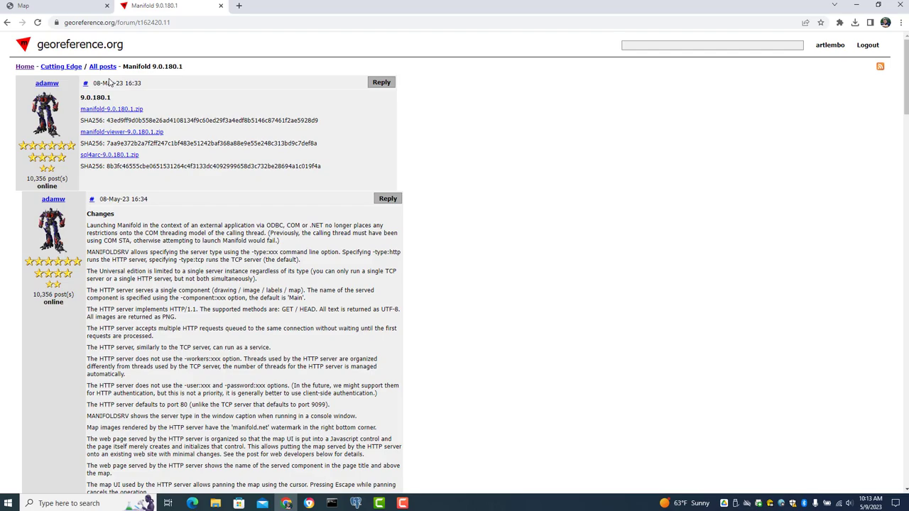
Scroll the Manifold 9.0.180.1 forum thread down to its latest developer reply.
{"action": "scroll", "coordinate": [259, 349], "scroll_direction": "down", "scroll_amount": 6}
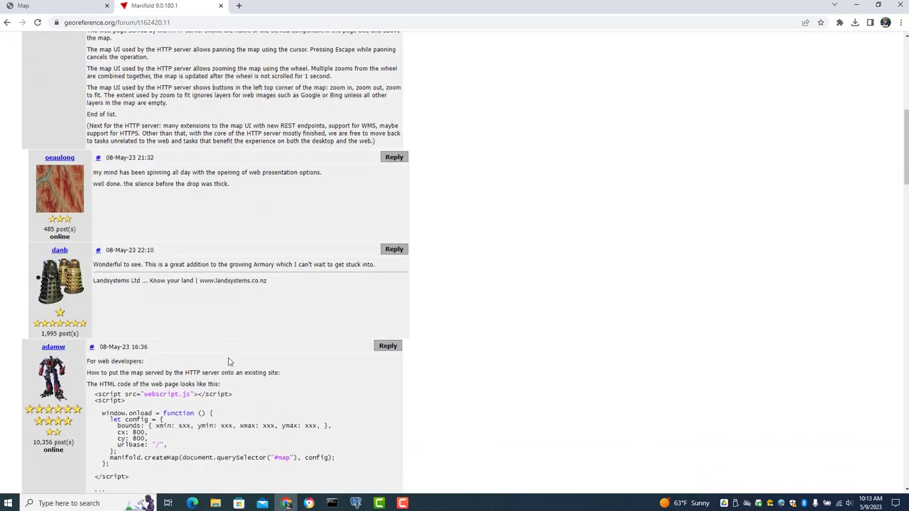
{"action": "scroll", "coordinate": [228, 362], "scroll_direction": "down", "scroll_amount": 20}
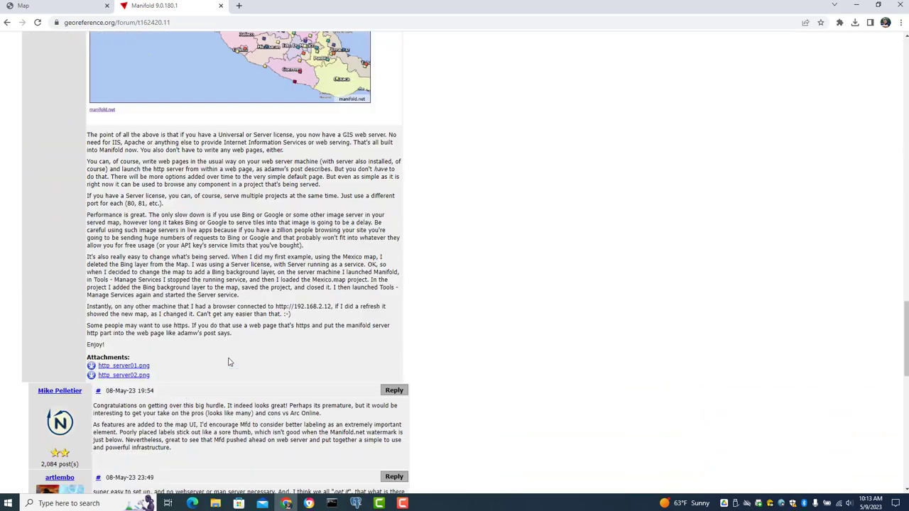
{"action": "scroll", "coordinate": [229, 362], "scroll_direction": "down", "scroll_amount": 10}
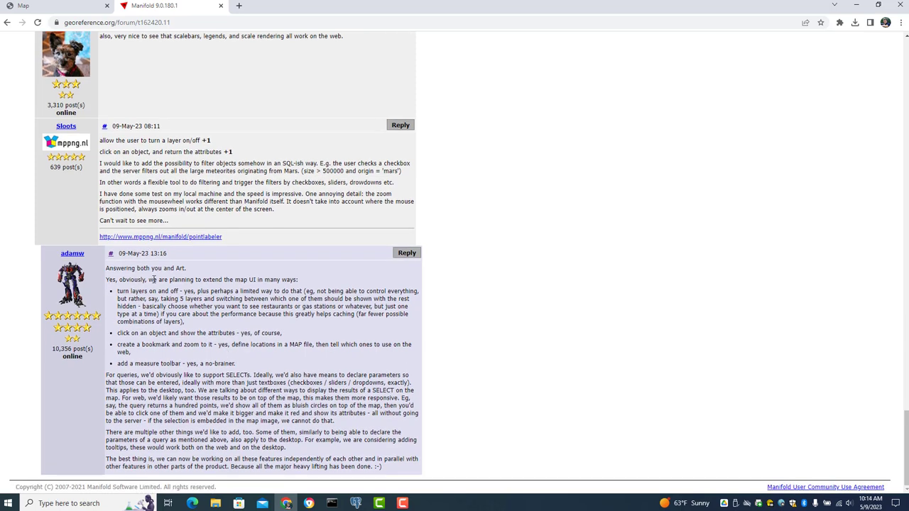
Back on the parking map tab, zoom in on ticket clusters along North Broad Street near Old York Road.
{"action": "left_click", "coordinate": [58, 3]}
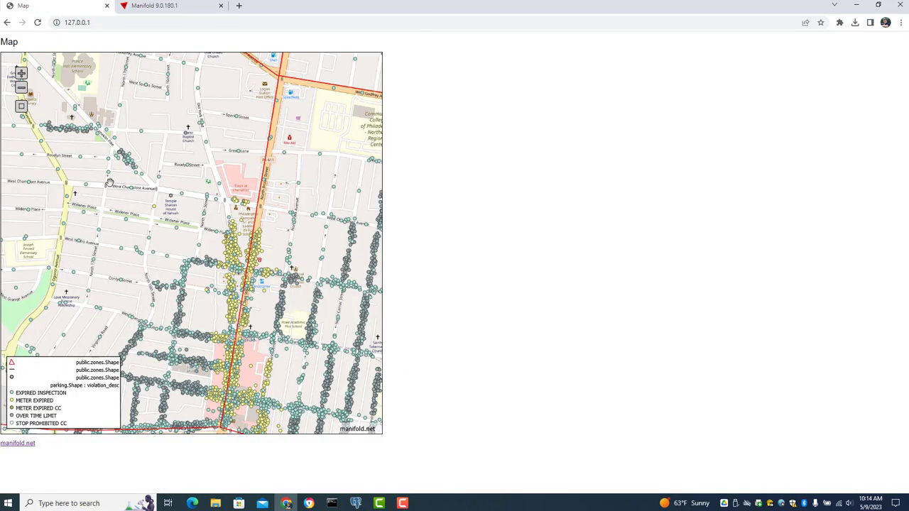
{"action": "left_click_drag", "start_coordinate": [220, 313], "coordinate": [192, 210]}
{"action": "scroll", "coordinate": [203, 247], "scroll_direction": "up", "scroll_amount": 4}
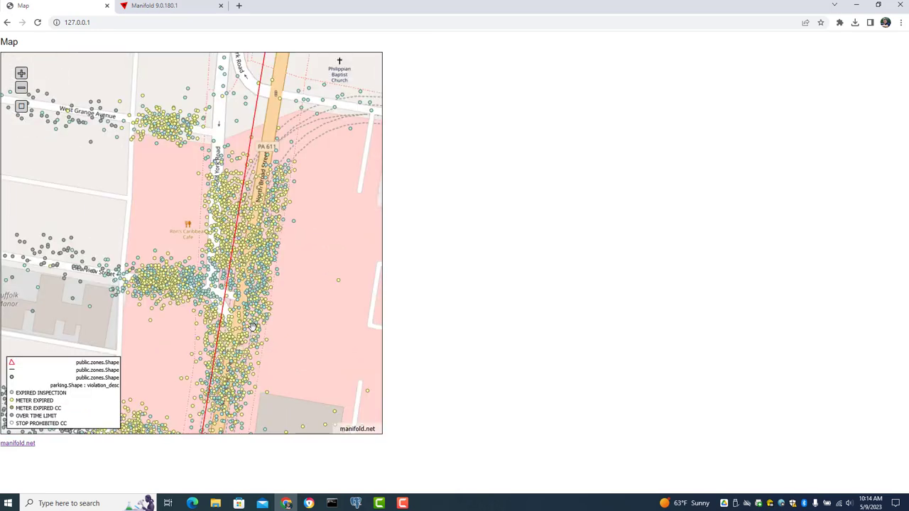
{"action": "scroll", "coordinate": [258, 284], "scroll_direction": "up", "scroll_amount": 1}
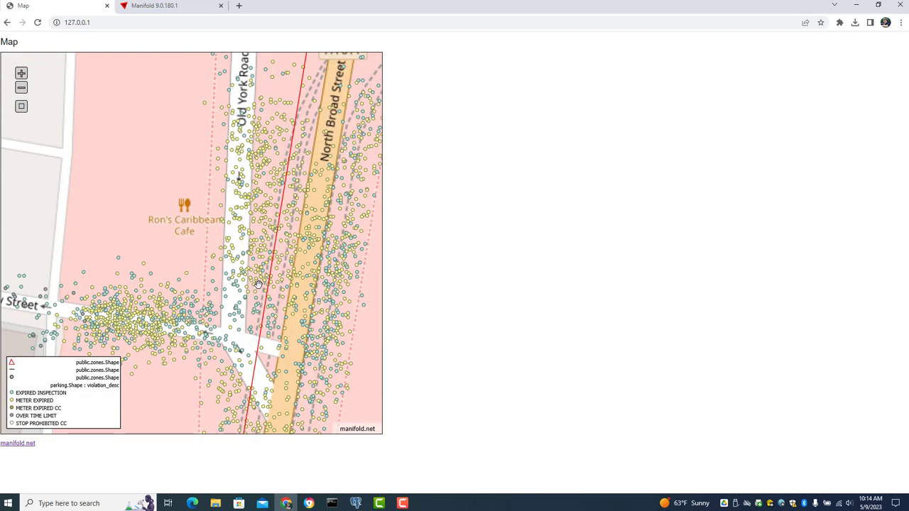
{"action": "left_click", "coordinate": [69, 22]}
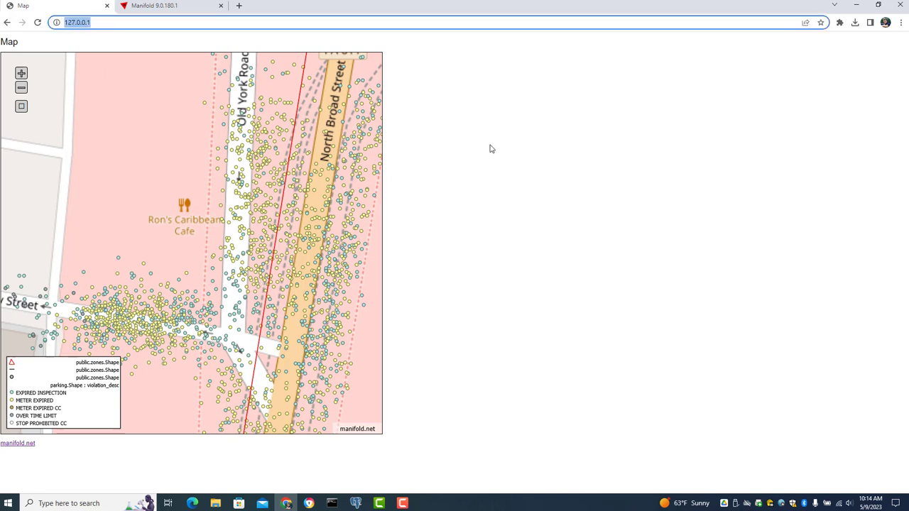
{"action": "left_click", "coordinate": [222, 255]}
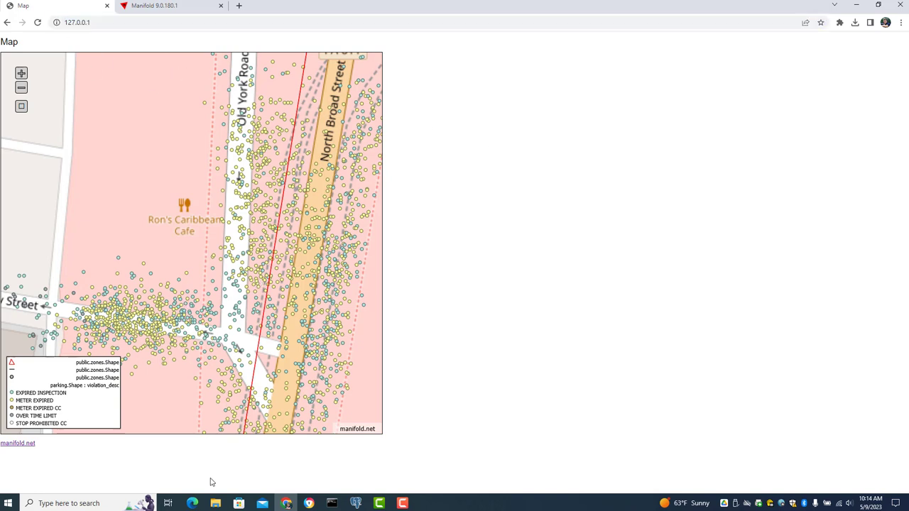